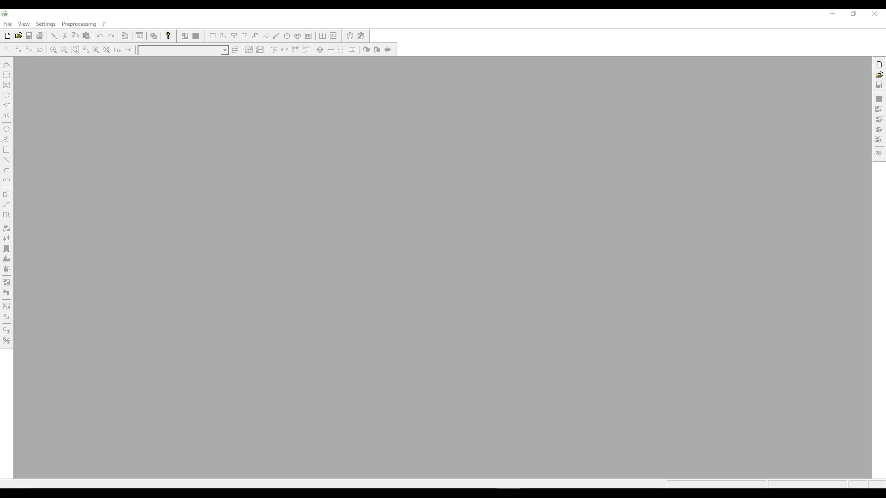
# Create a new urban building database by converting a GIS or CAD file, without a material catalogue
pyautogui.click(8, 23)
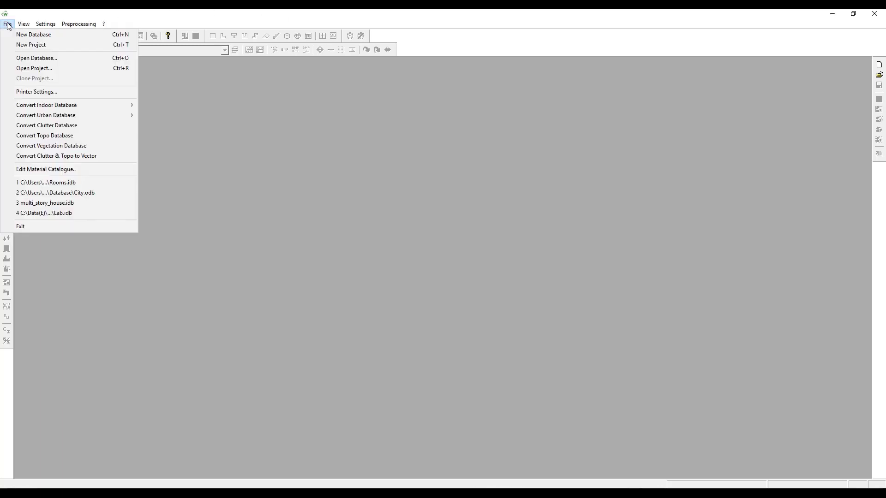
pyautogui.click(22, 36)
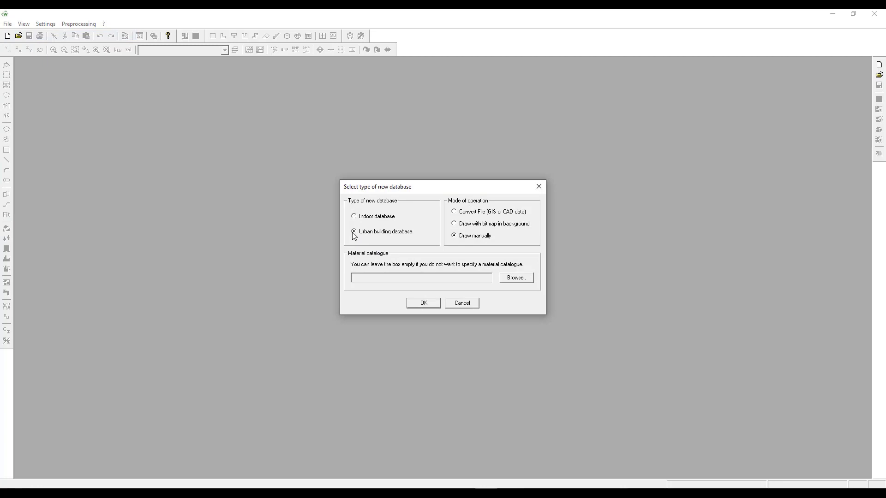
pyautogui.click(455, 213)
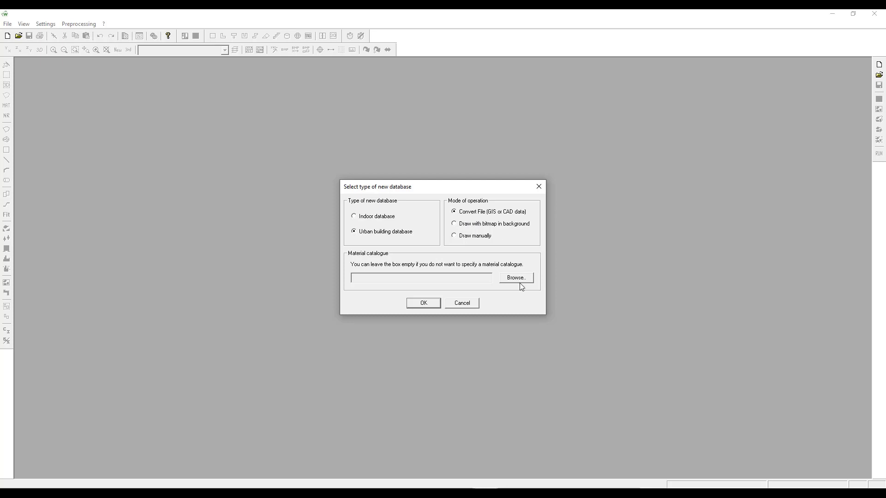
pyautogui.click(420, 304)
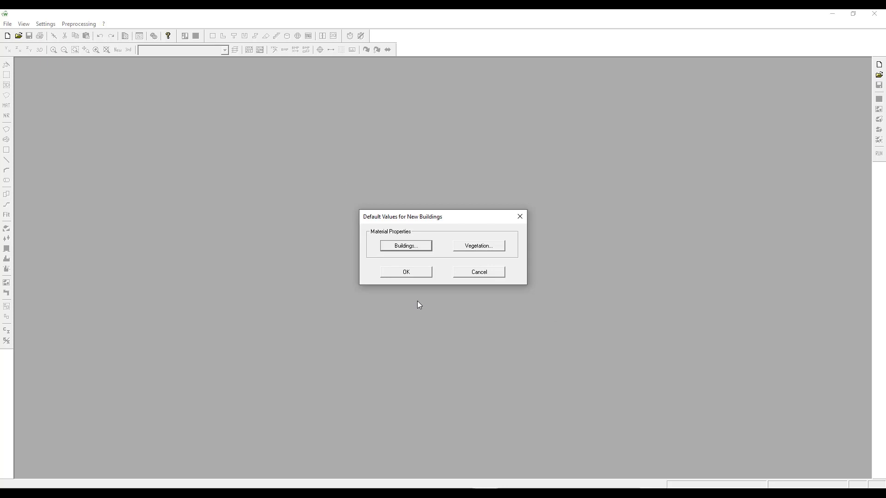
# Check the default building and vegetation materials, and accept the default values for new buildings
pyautogui.click(410, 246)
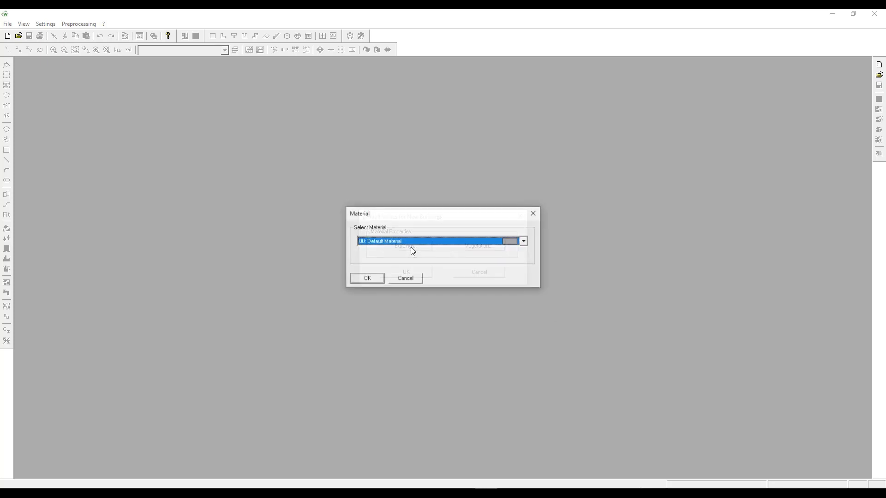
pyautogui.click(408, 281)
pyautogui.click(459, 249)
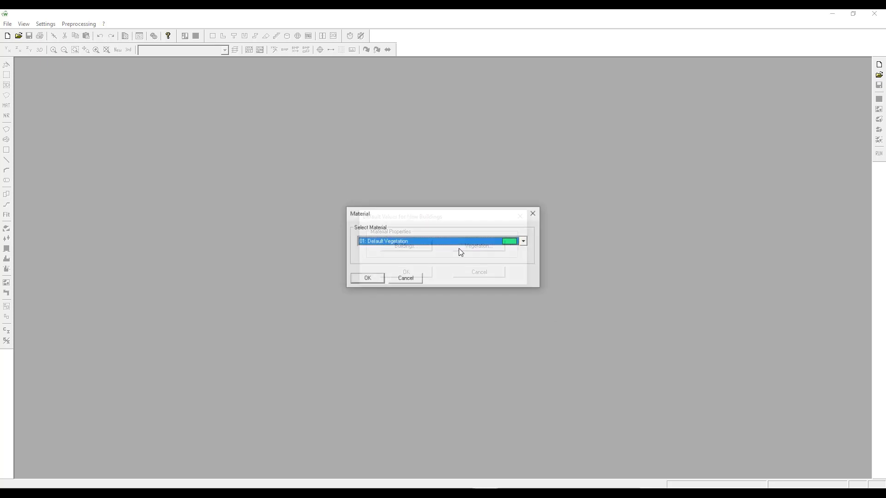
pyautogui.click(403, 280)
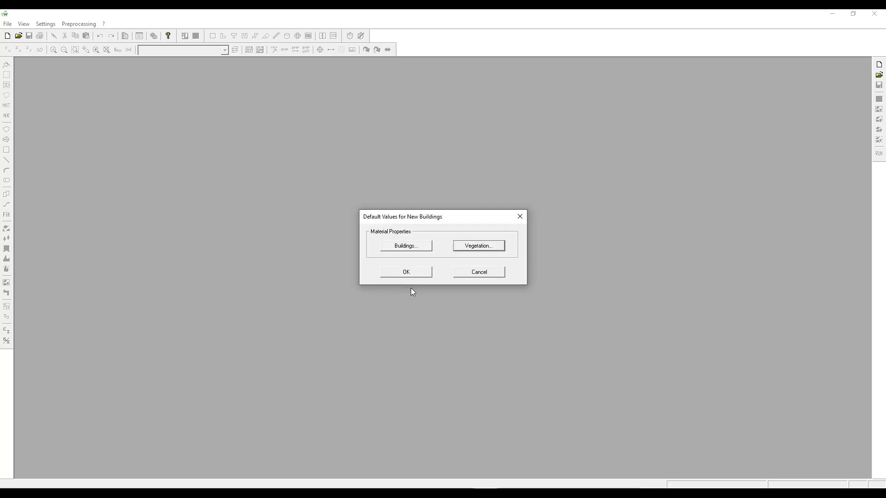
pyautogui.click(405, 272)
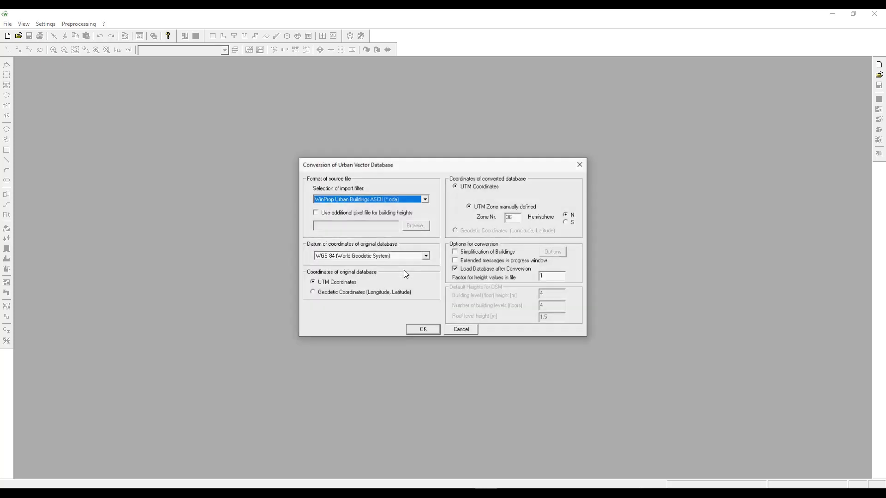
# Choose the AutoCAD (*.dwg, *.dxf) import filter with WGS 84 and UTM coordinates, and open Frankfurt.dxf as the source file
pyautogui.click(424, 199)
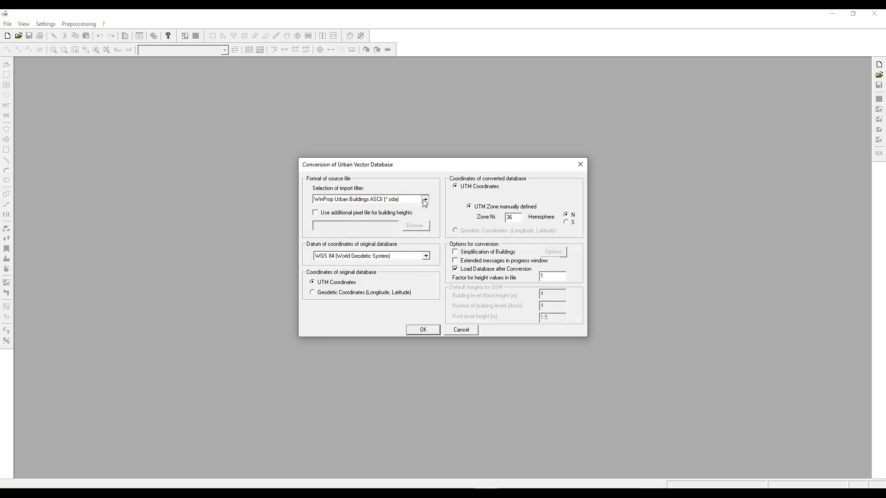
pyautogui.click(386, 231)
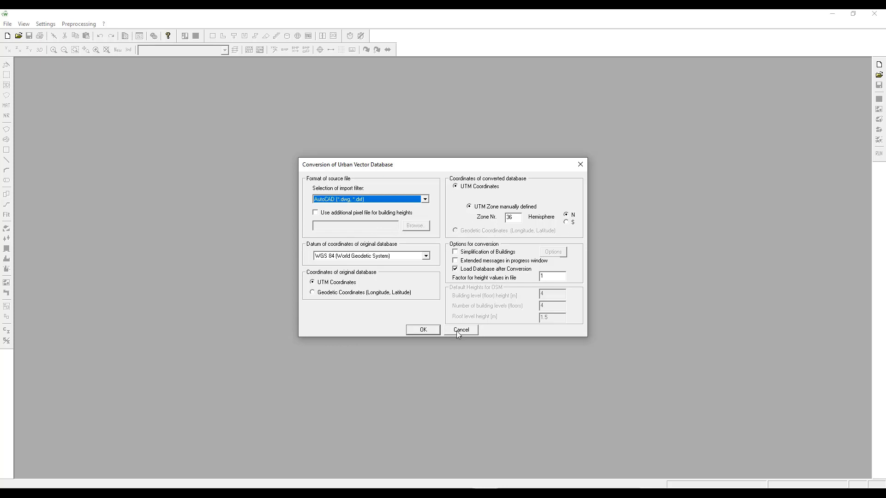
pyautogui.click(423, 330)
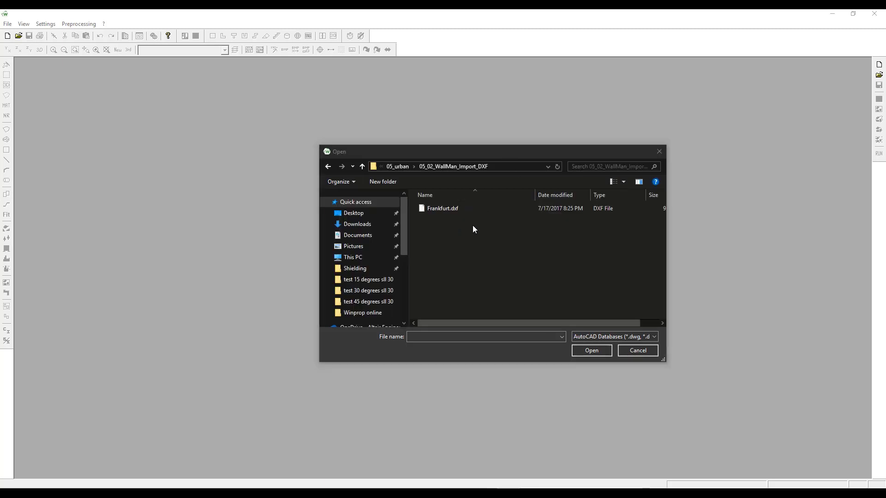
pyautogui.click(438, 210)
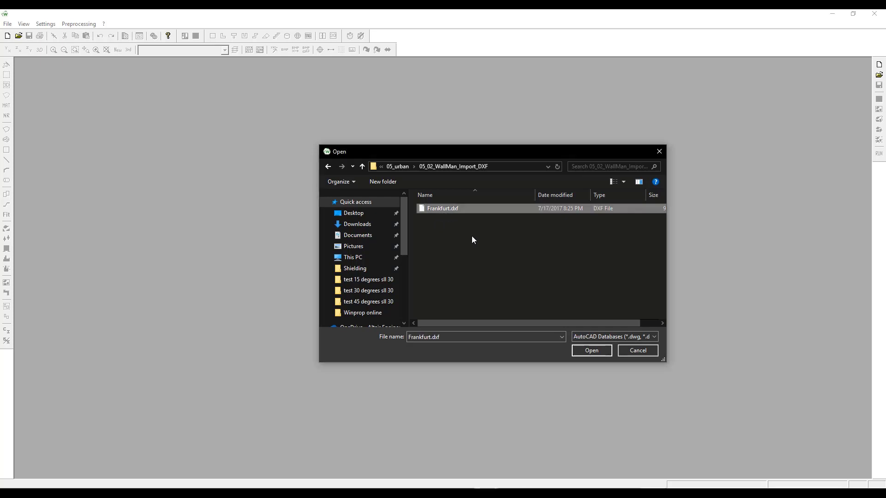
pyautogui.click(588, 350)
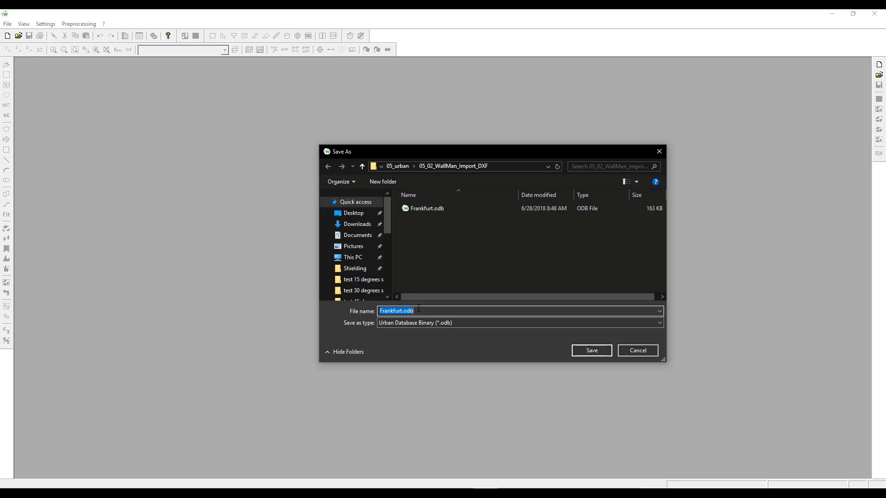
# Save the converted urban database as Frankfurt_1 in the Urban Database Binary (*.odb) format
pyautogui.write('Frankf')
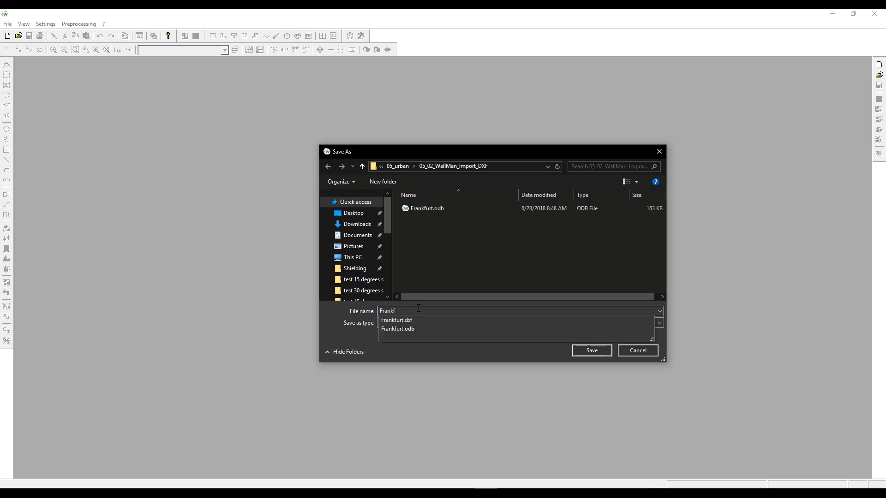
pyautogui.write('urt_1')
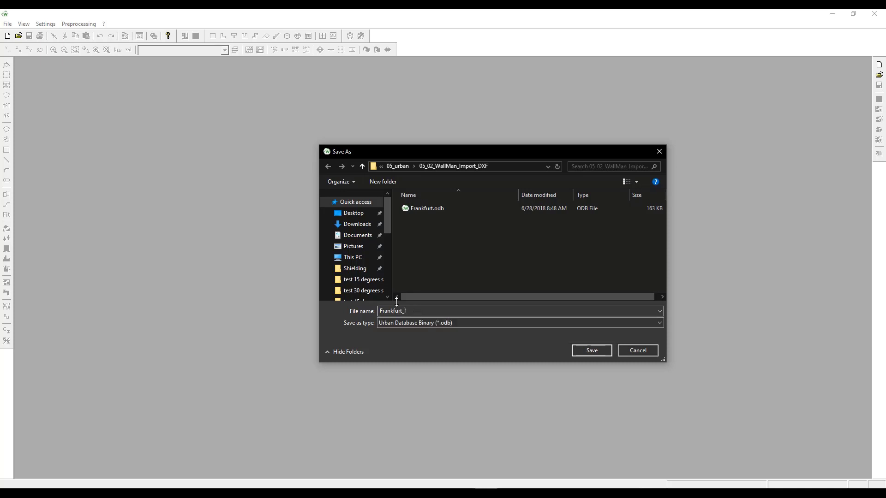
pyautogui.click(592, 350)
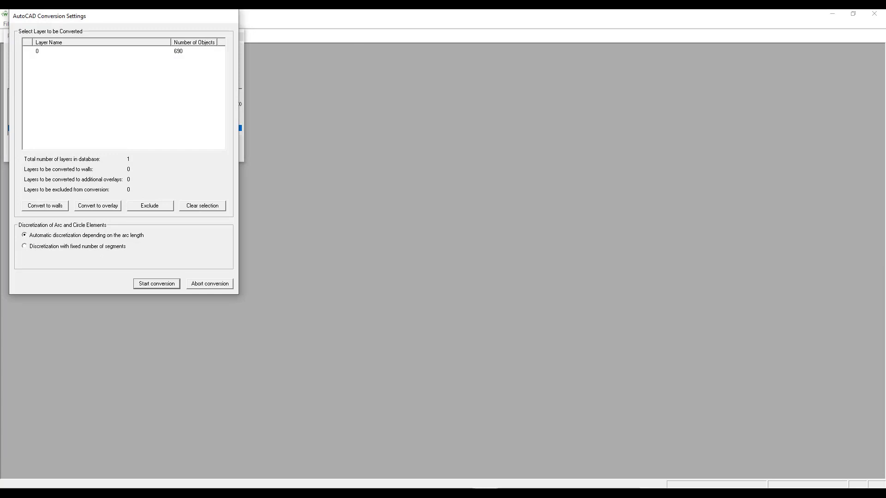
# Mark layer 0 for conversion to walls and start the conversion with automatic discretization of arcs
pyautogui.click(42, 53)
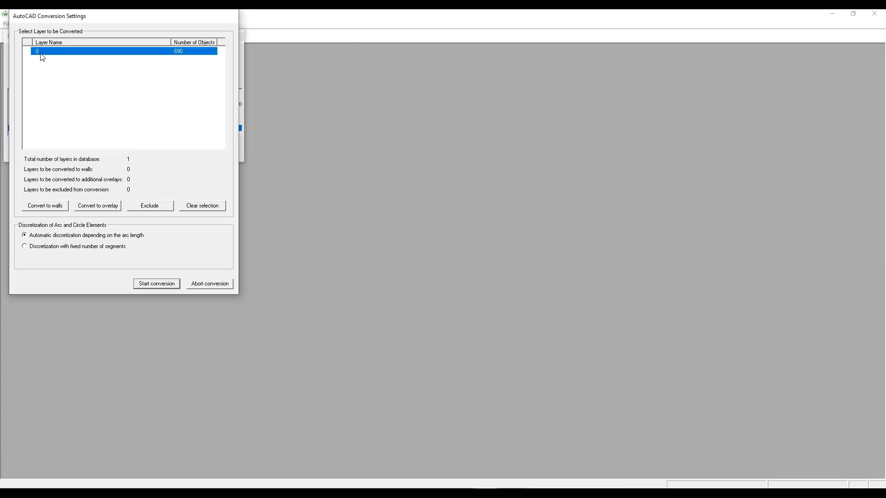
pyautogui.click(50, 210)
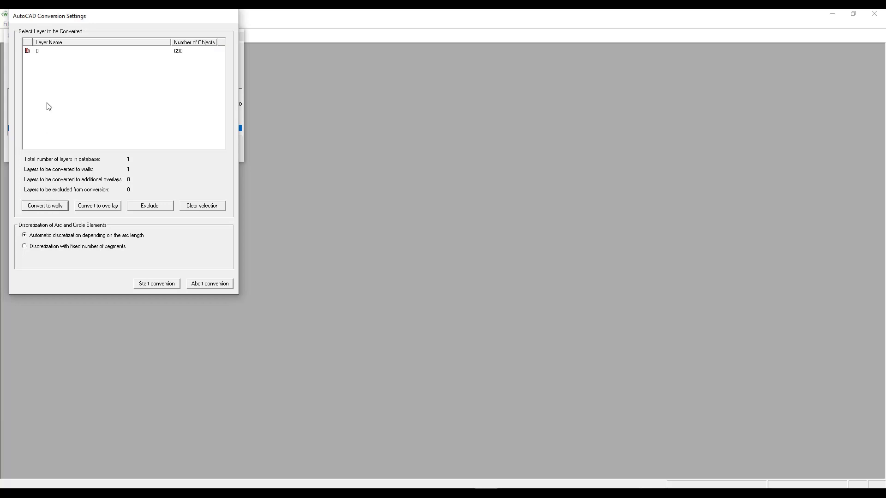
pyautogui.click(41, 52)
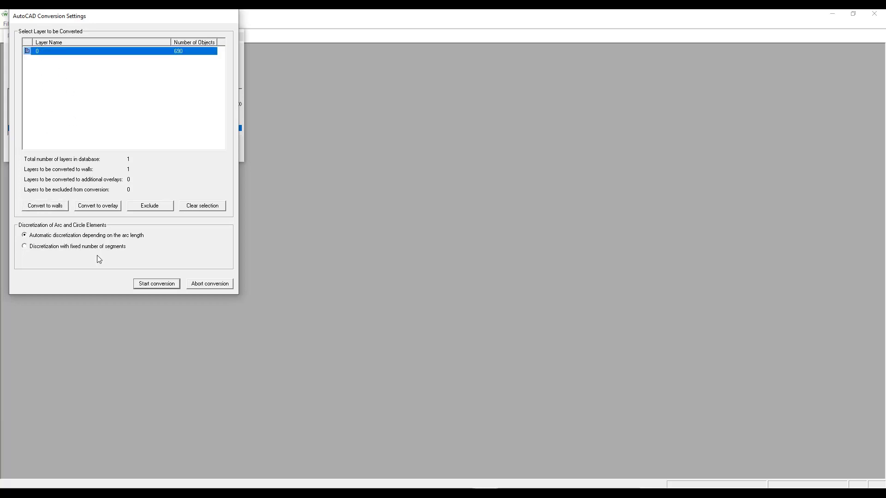
pyautogui.click(148, 283)
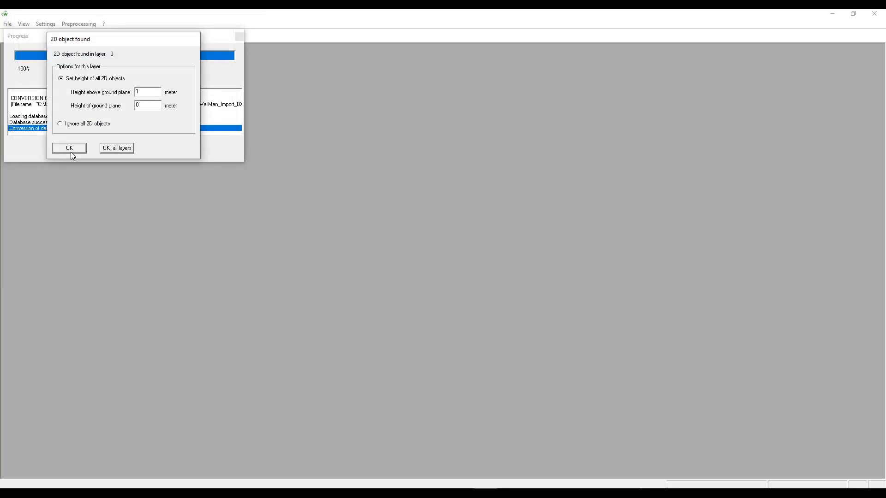
# Ignore all 2D objects in layer 0 and finish the database conversion
pyautogui.click(60, 123)
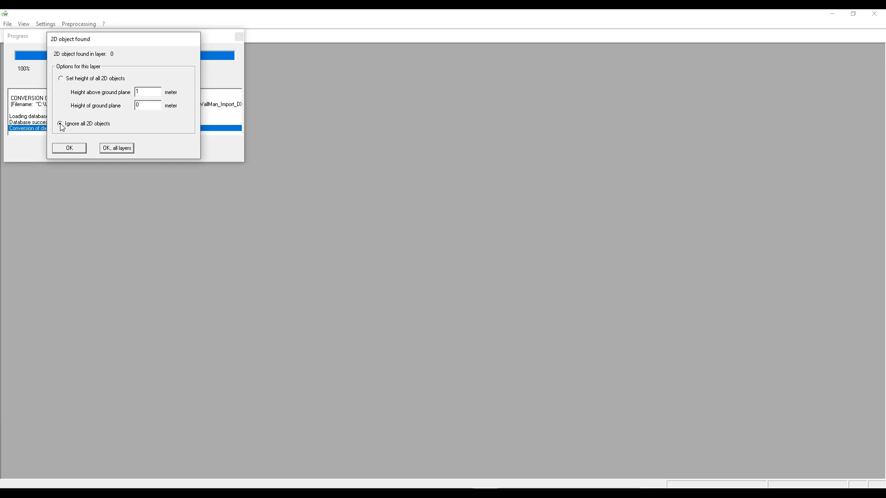
pyautogui.click(69, 149)
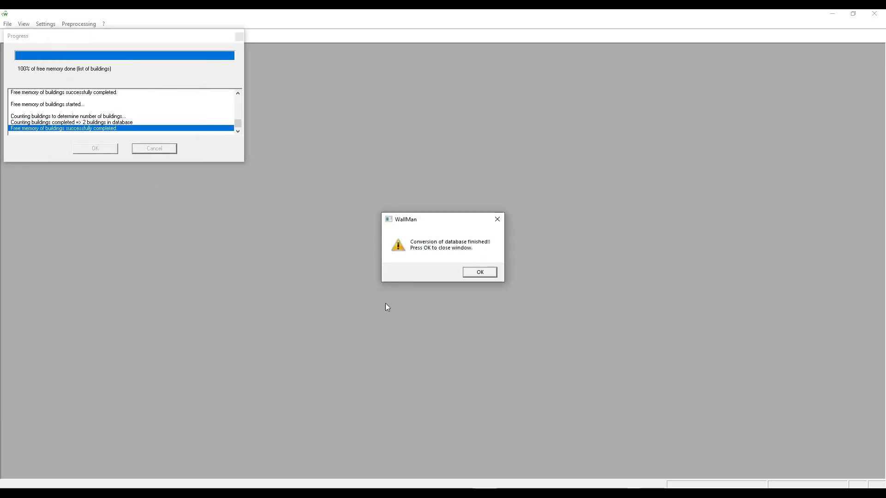
pyautogui.click(479, 273)
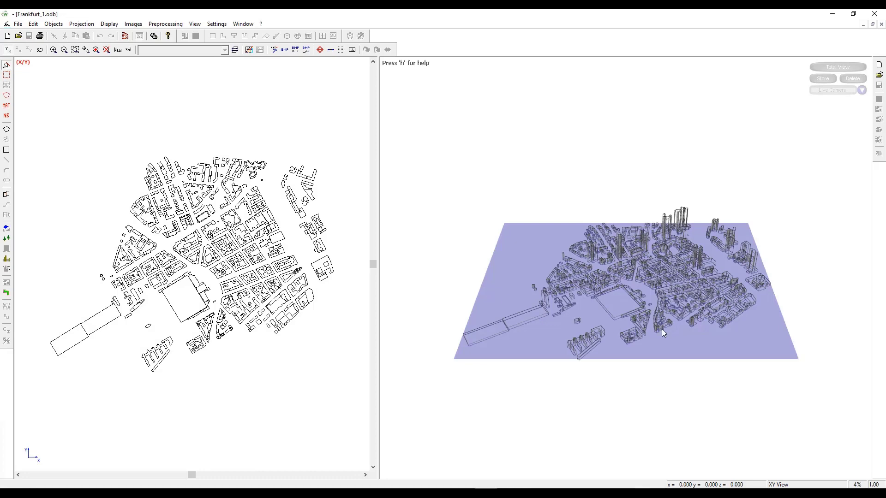
# Turn on Fill Objects in the local display settings so the buildings are drawn solid
pyautogui.moveTo(662, 329); pyautogui.dragTo(684, 323)
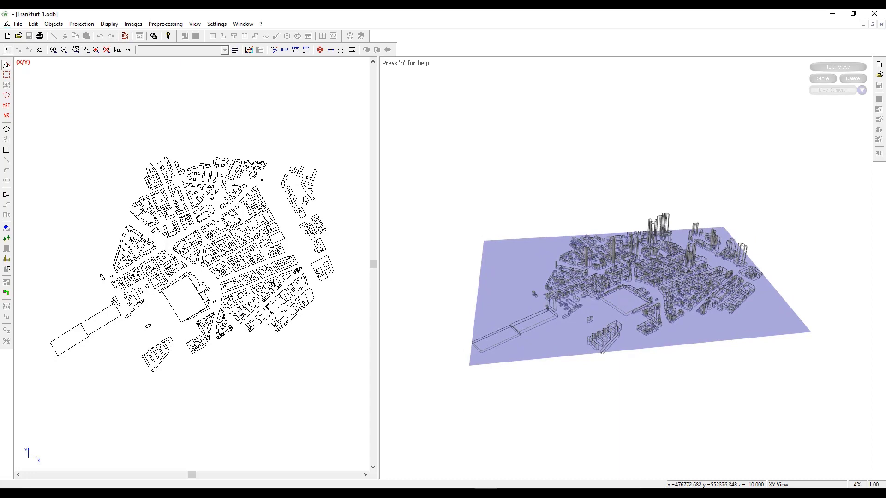
pyautogui.click(219, 25)
pyautogui.click(247, 47)
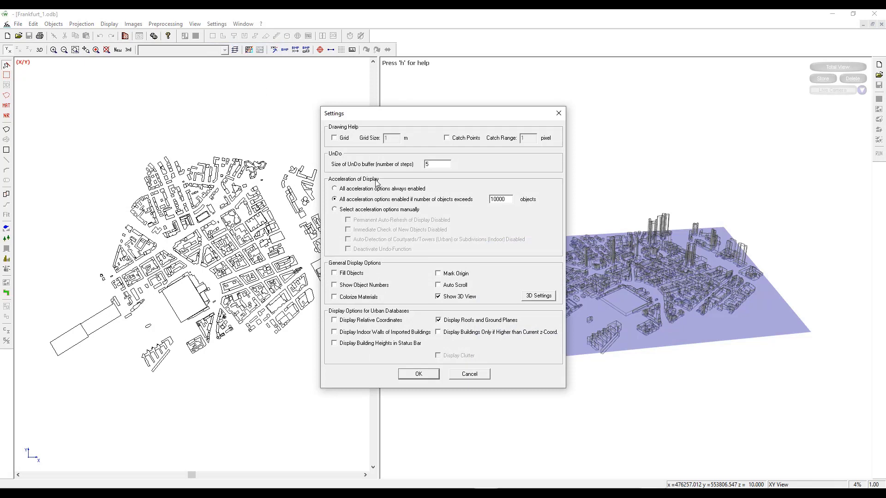
pyautogui.click(343, 276)
pyautogui.click(418, 374)
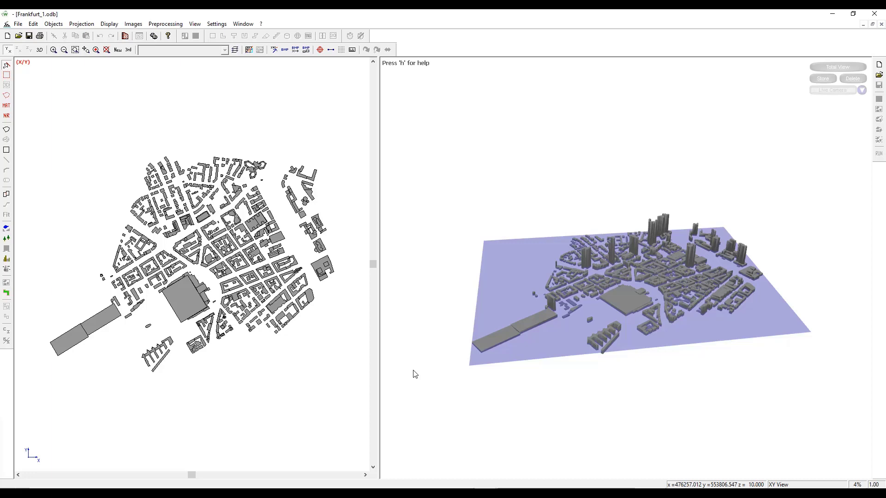
# Turn on the display of building heights in the status bar in the local settings
pyautogui.press('+')
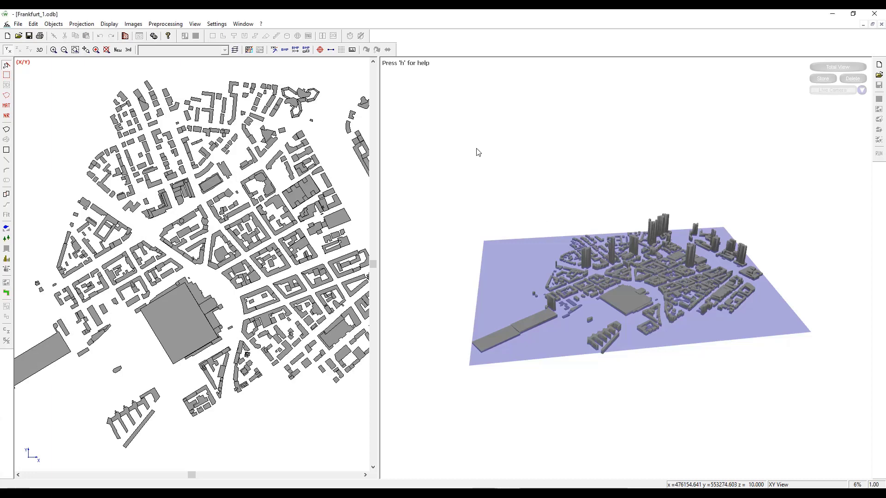
pyautogui.click(225, 26)
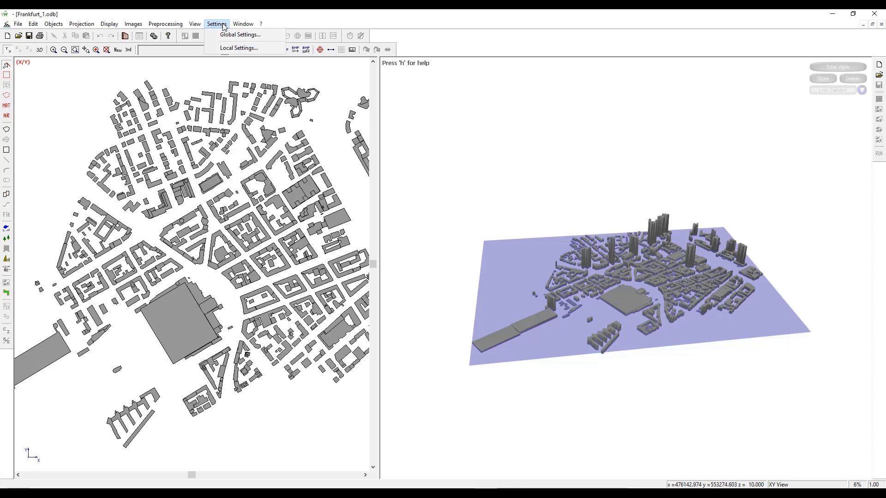
pyautogui.click(226, 49)
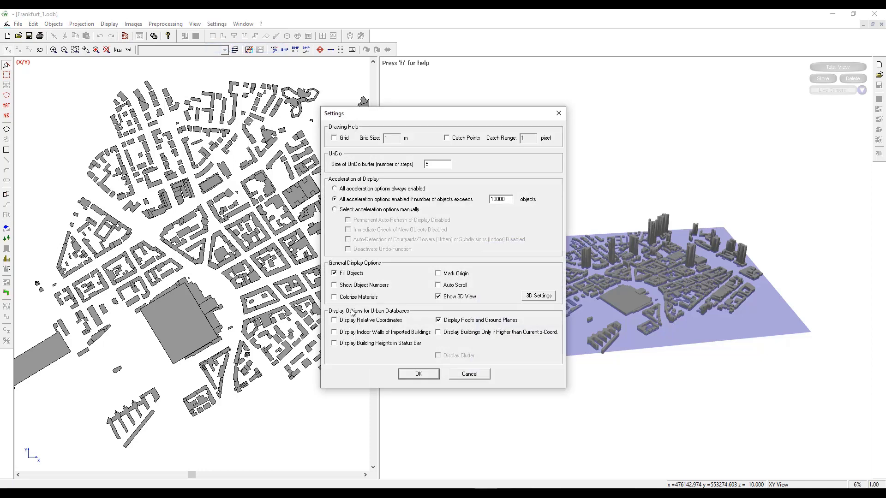
pyautogui.click(335, 343)
pyautogui.click(420, 378)
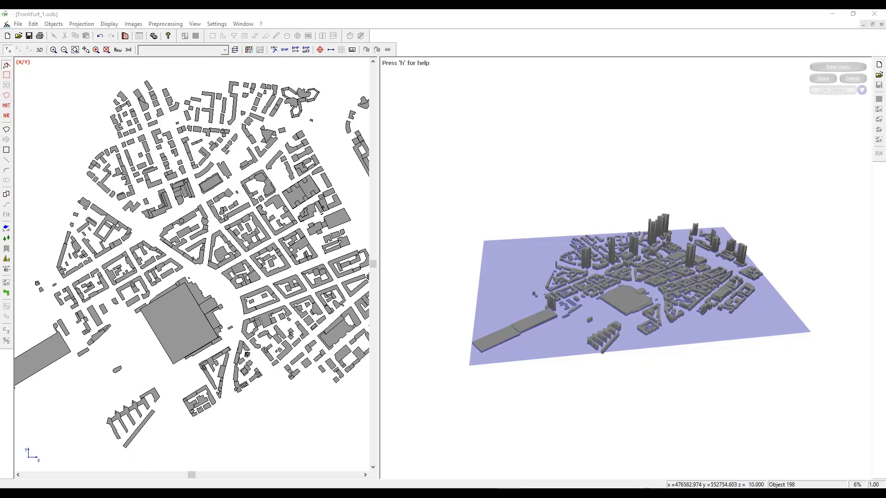
# Select the polygon inside the triangular block north-east of the large square building and open its object properties
pyautogui.click(445, 306)
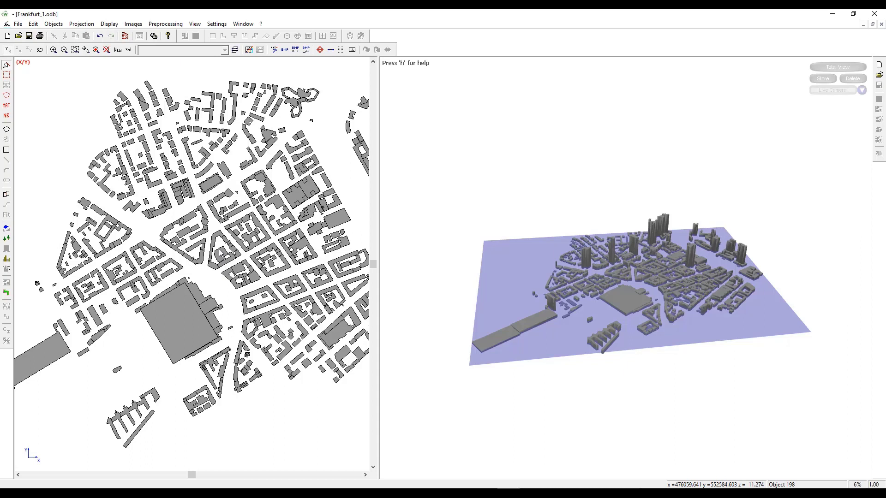
pyautogui.click(221, 255)
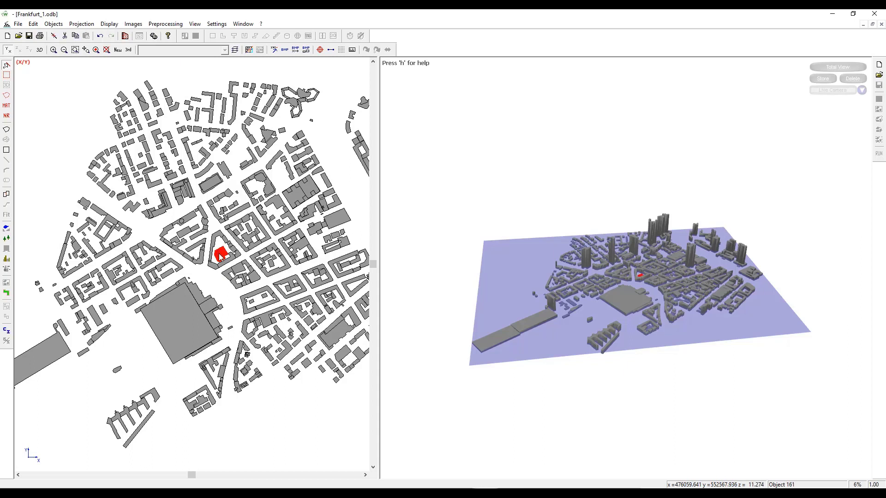
pyautogui.scroll(5, 641, 277)
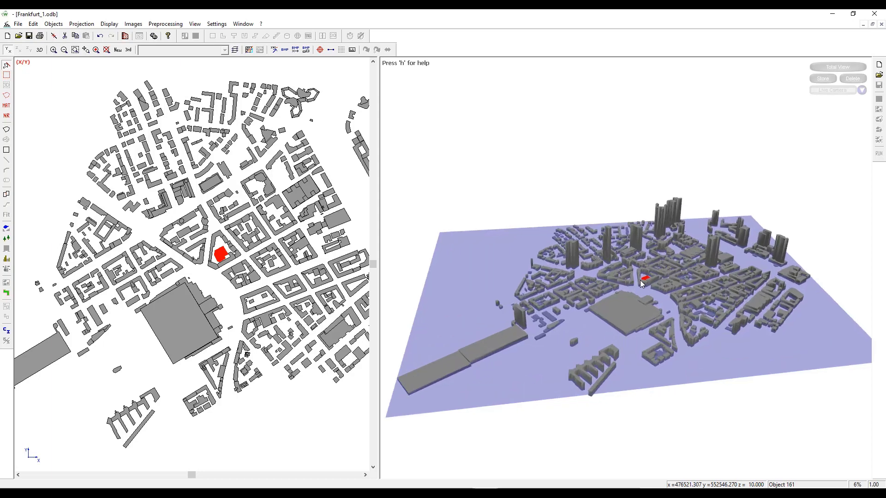
pyautogui.scroll(5, 658, 289)
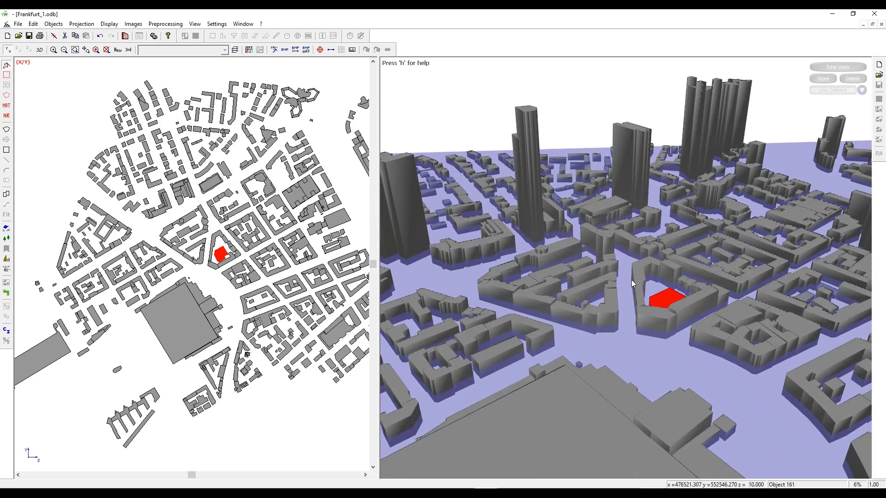
pyautogui.rightClick(220, 254)
pyautogui.click(233, 254)
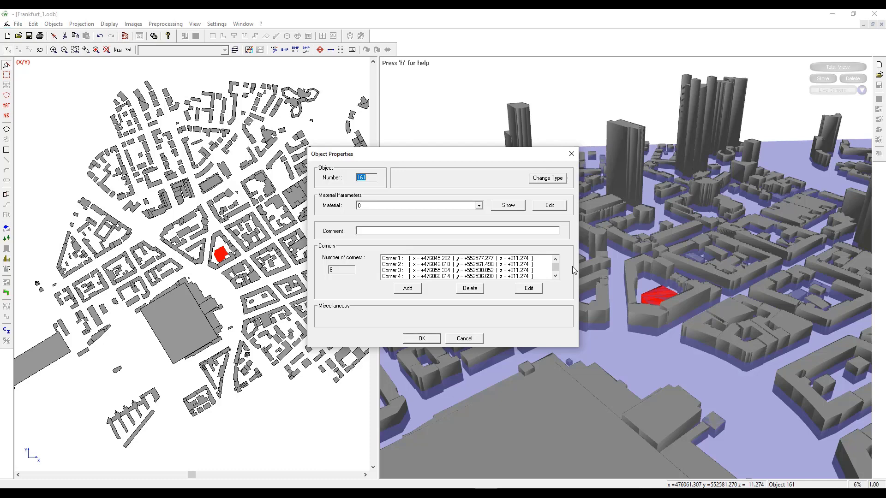
# Increase the selected building's height by changing the Z coordinate of its first corner, and apply the object properties
pyautogui.click(505, 260)
pyautogui.doubleClick(505, 260)
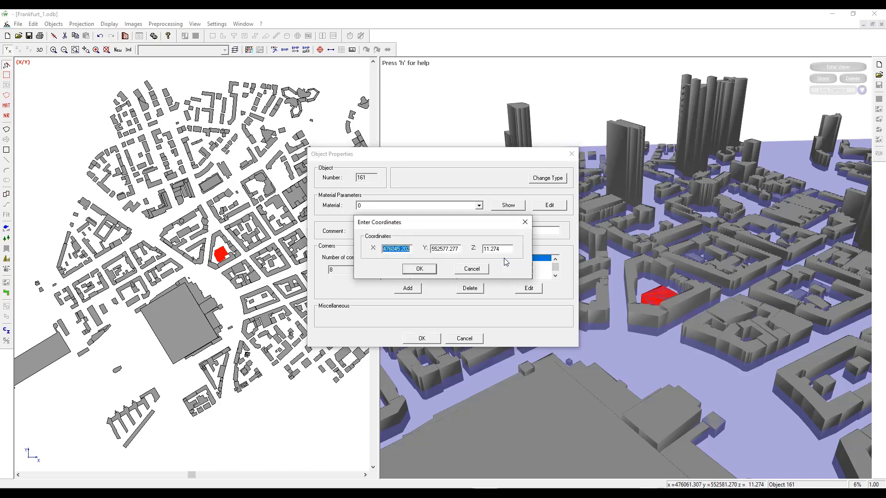
pyautogui.press('Tab')
pyautogui.press('Tab')
pyautogui.write('8')
pyautogui.click(417, 271)
pyautogui.click(421, 340)
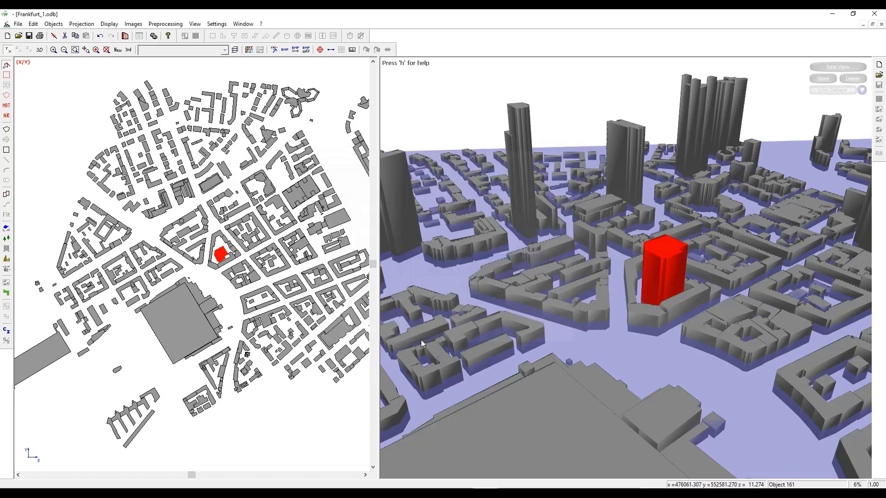
# Open the shared material properties of the selected buildings, check the available materials and apply material 01: 0
pyautogui.moveTo(741, 316); pyautogui.dragTo(708, 279)
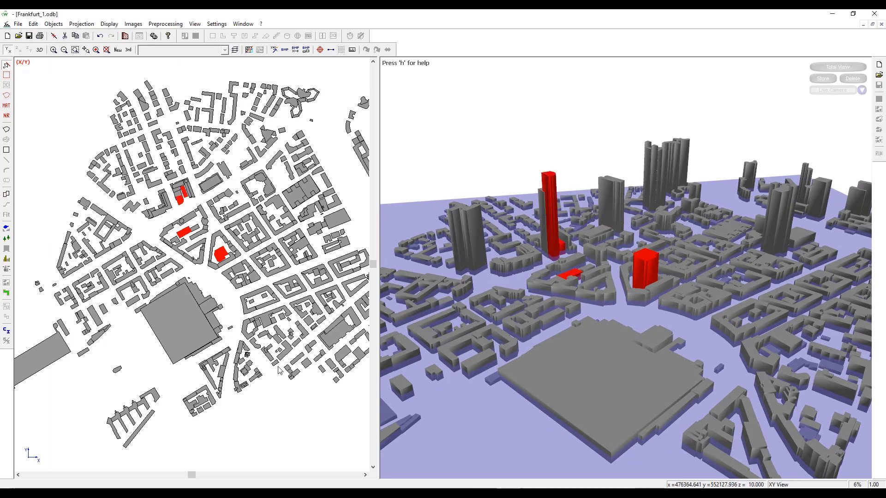
pyautogui.rightClick(183, 233)
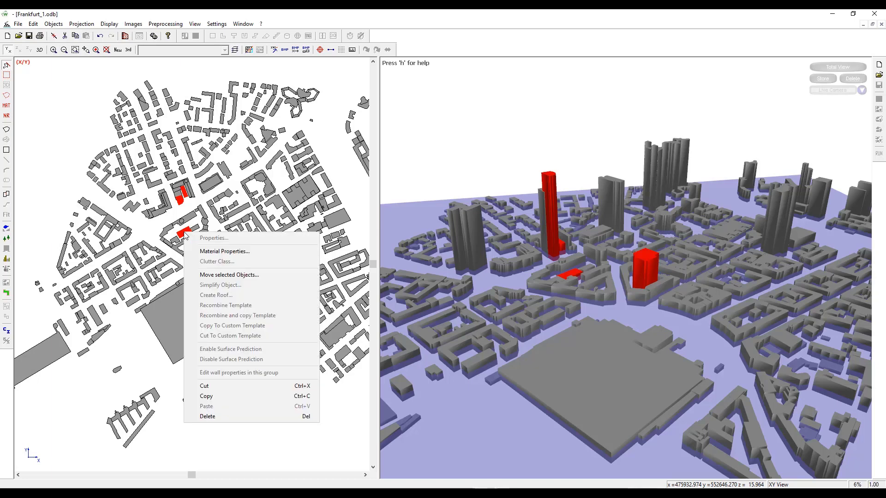
pyautogui.click(201, 252)
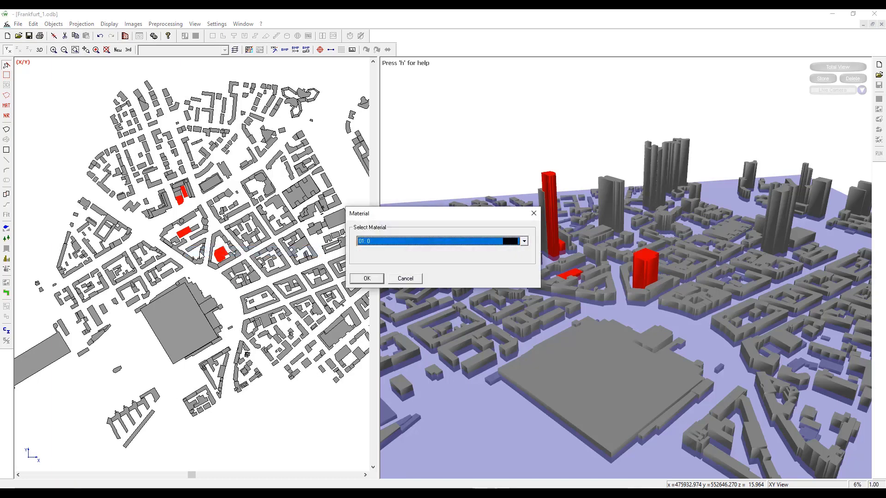
pyautogui.click(429, 242)
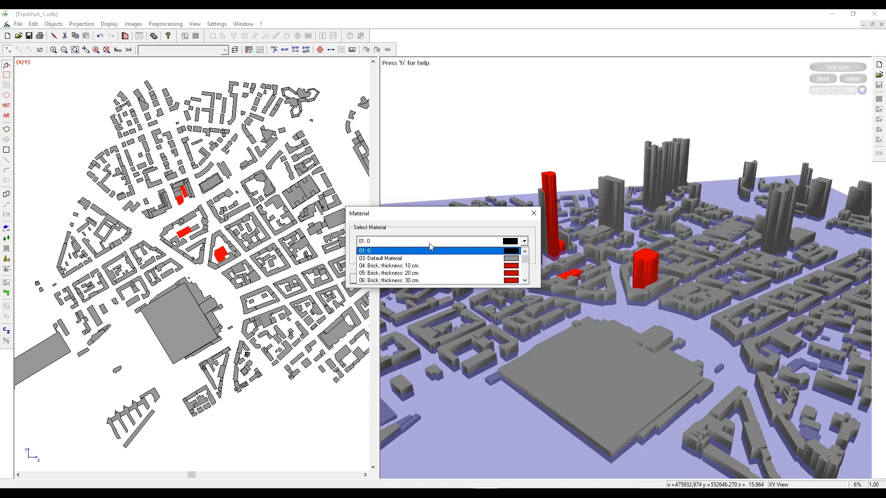
pyautogui.click(429, 243)
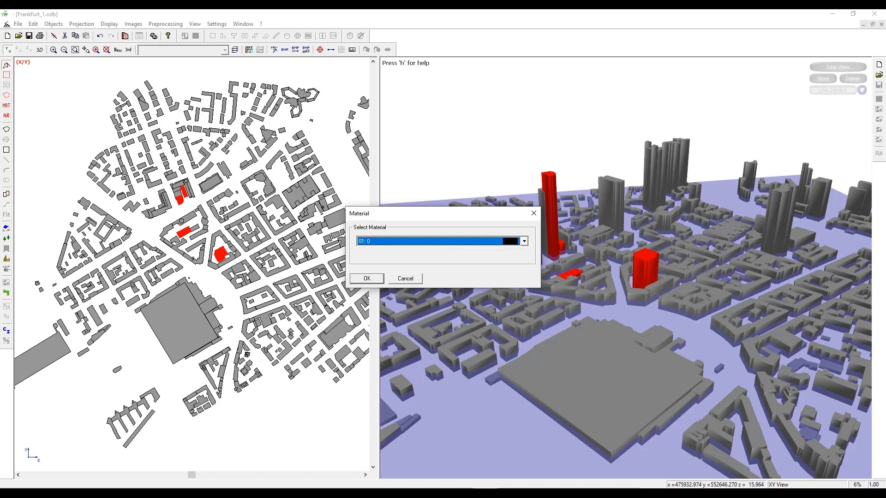
pyautogui.click(366, 278)
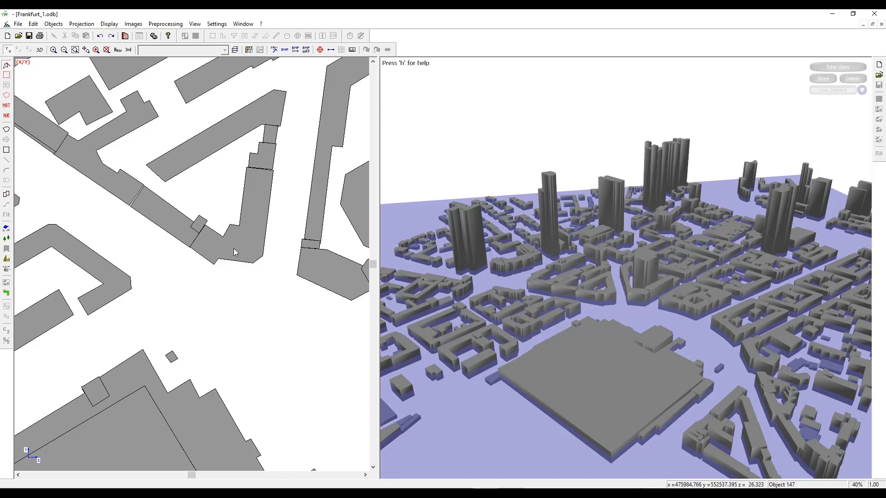
# Move the outer corner of the L-shaped building at the southern tip of the triangular block outward to the south-west
pyautogui.click(215, 266)
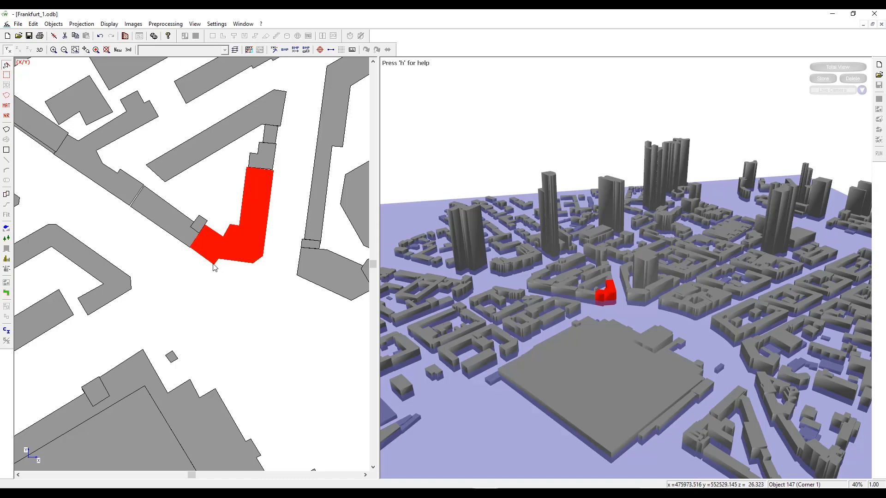
pyautogui.moveTo(215, 265); pyautogui.dragTo(205, 278)
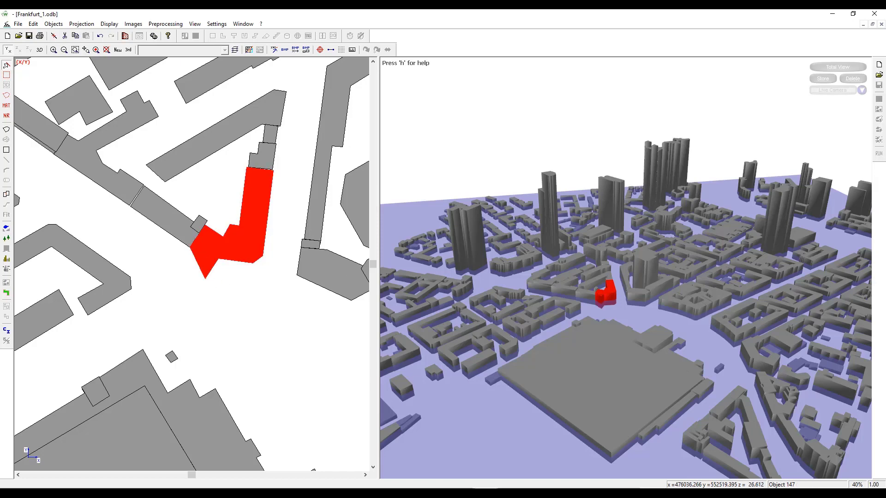
pyautogui.scroll(-5, 191, 263)
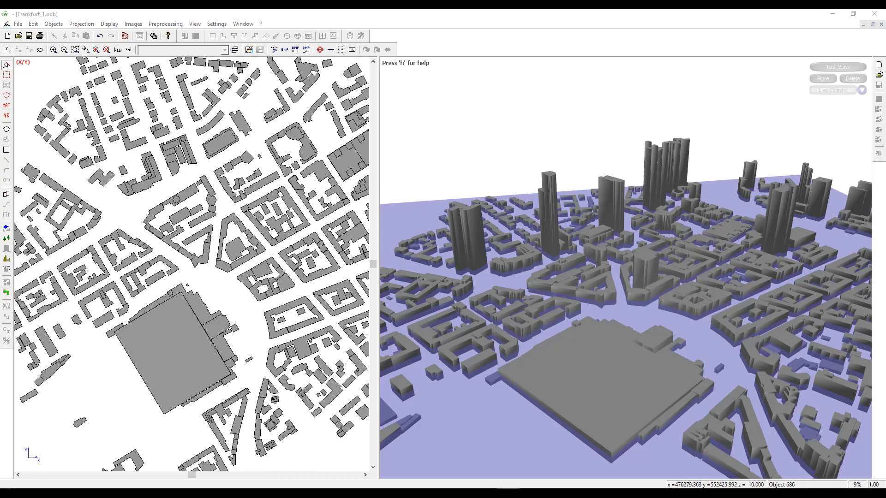
# Draw a four-sided polygon inside the large square building's outline and define it as a courtyard or tower
pyautogui.click(7, 132)
pyautogui.click(139, 337)
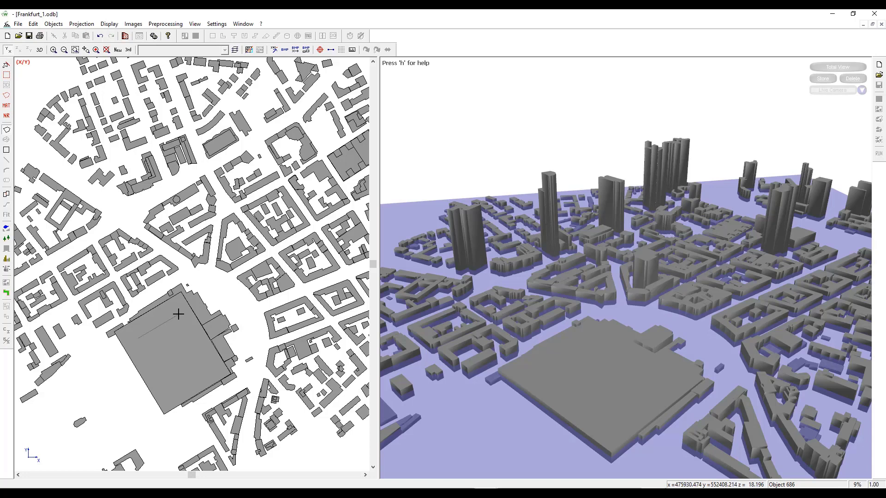
pyautogui.click(179, 316)
pyautogui.click(209, 371)
pyautogui.click(174, 390)
pyautogui.click(141, 343)
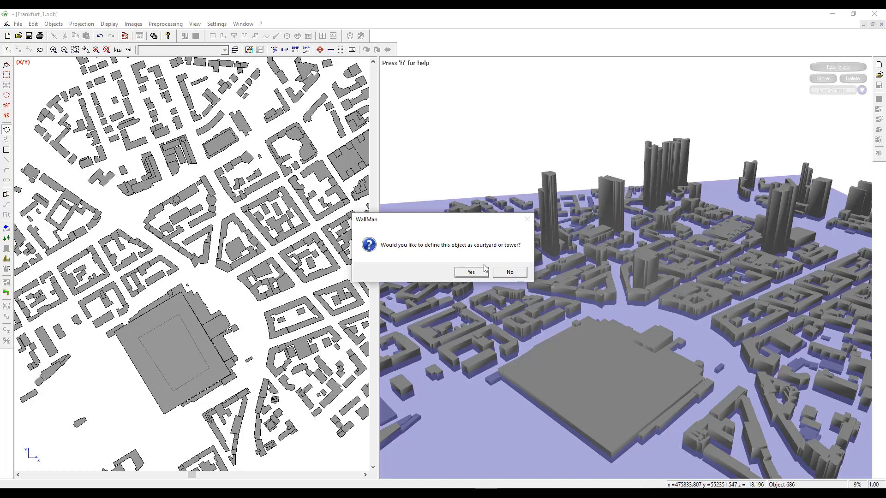
pyautogui.click(471, 273)
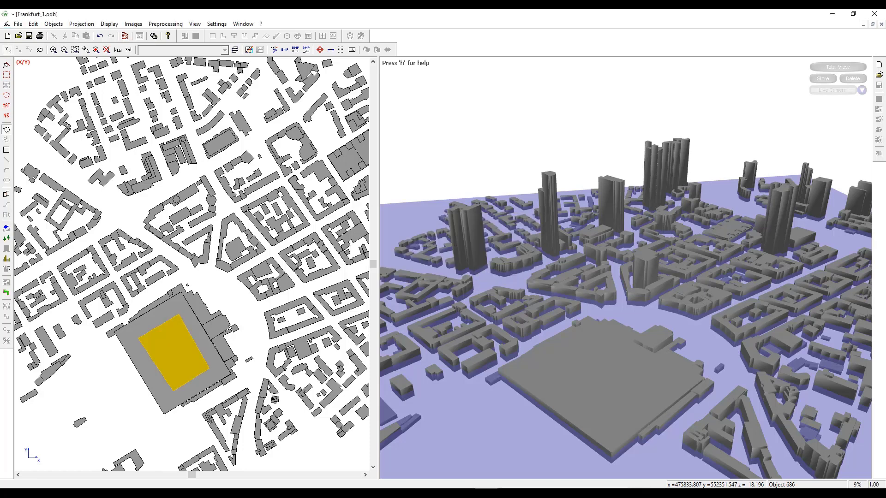
# Set the tower polygon's height to 50 through the Z coordinate of its first corner in the object properties
pyautogui.click(6, 66)
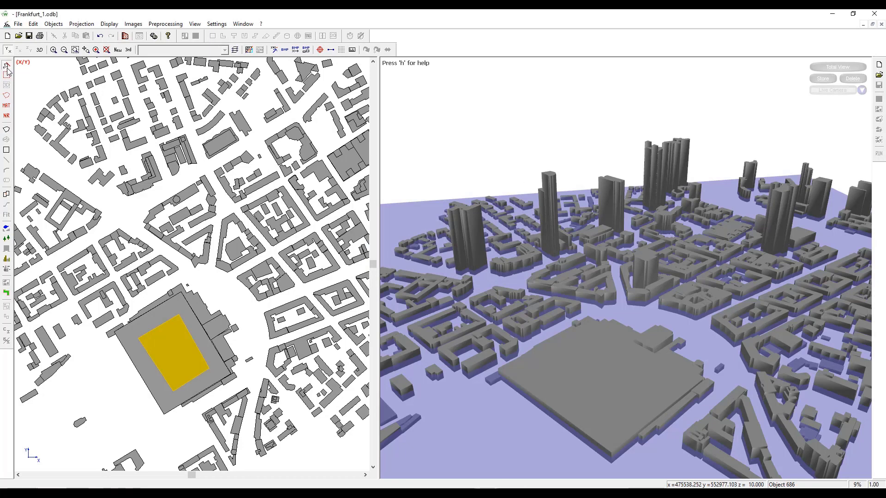
pyautogui.click(156, 326)
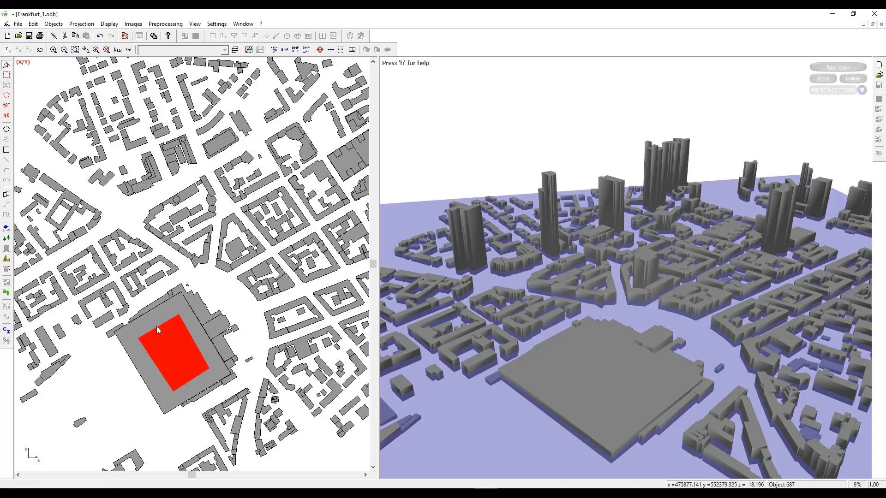
pyautogui.rightClick(157, 328)
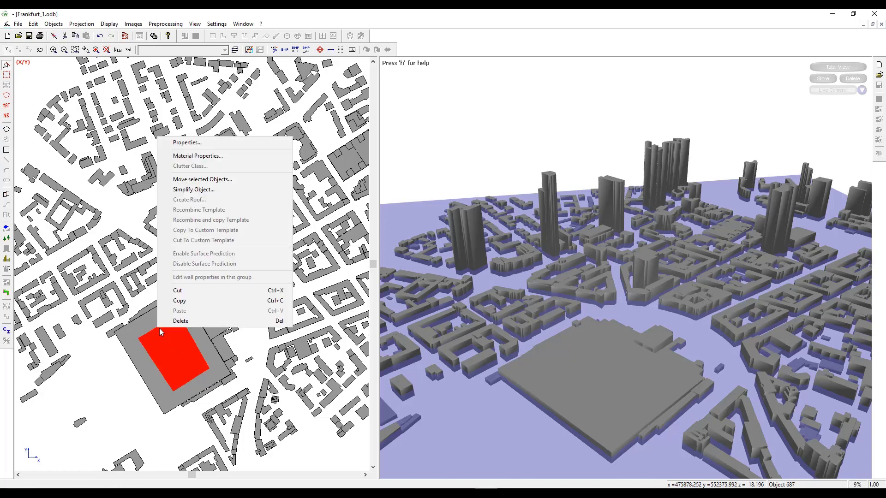
pyautogui.click(189, 142)
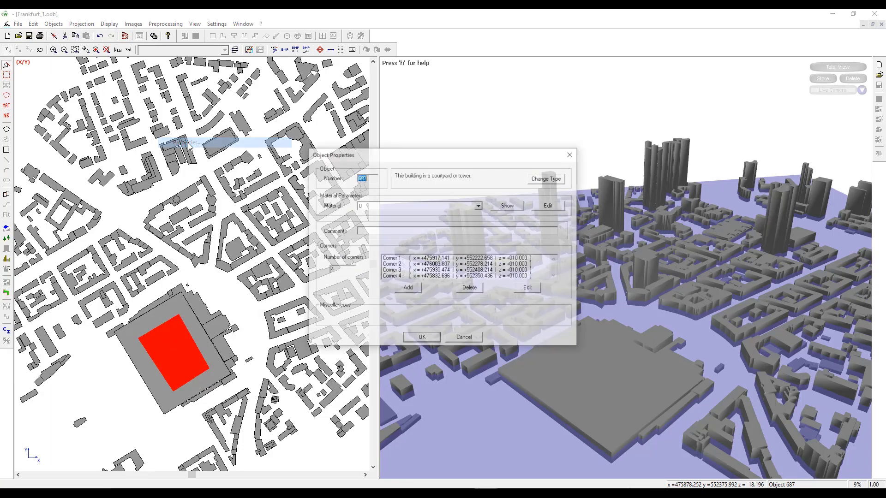
pyautogui.doubleClick(508, 261)
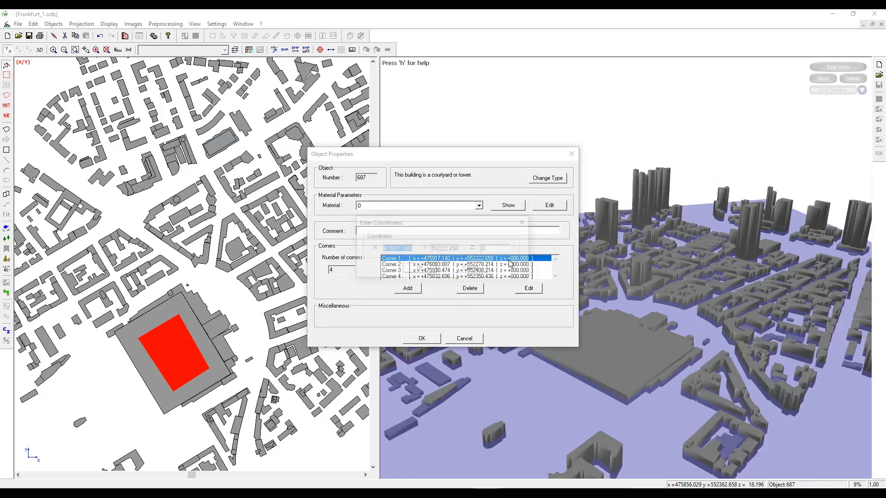
pyautogui.doubleClick(493, 249)
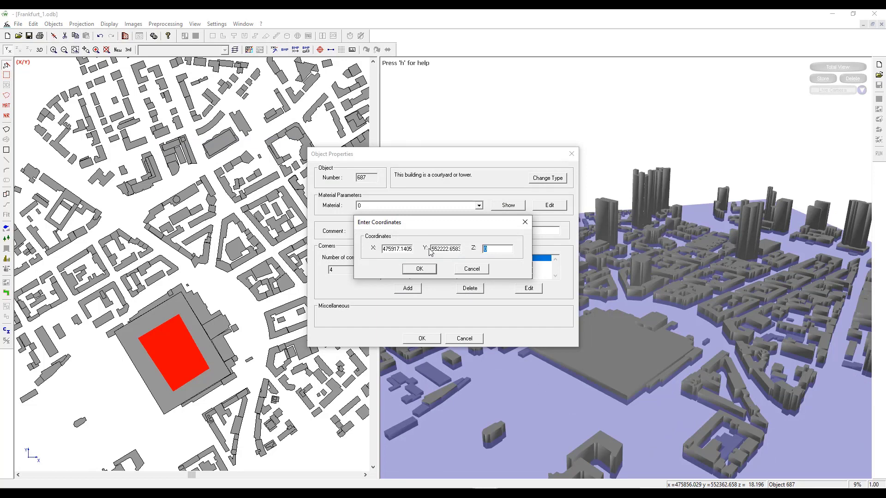
pyautogui.write('50')
pyautogui.click(427, 272)
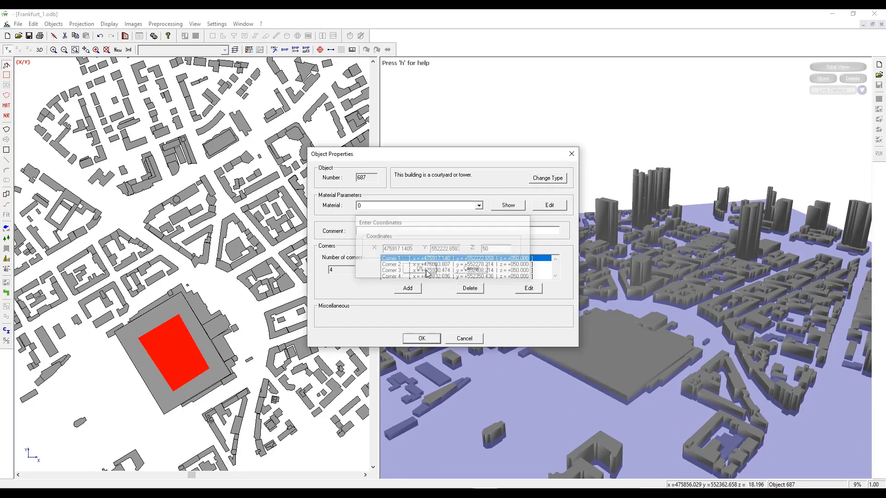
pyautogui.click(422, 339)
pyautogui.moveTo(575, 387); pyautogui.dragTo(610, 375)
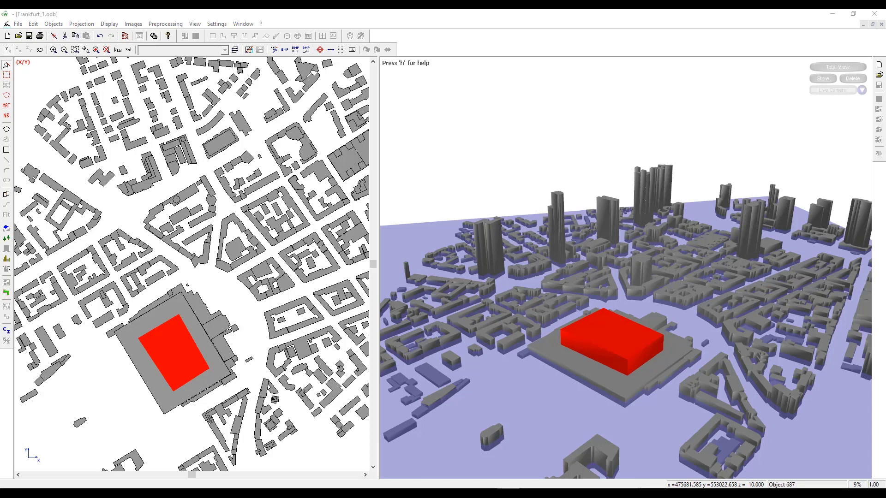
# Enter a U-shaped vegetation polygon with eight corners around the small building south-west of the large square building
pyautogui.click(623, 138)
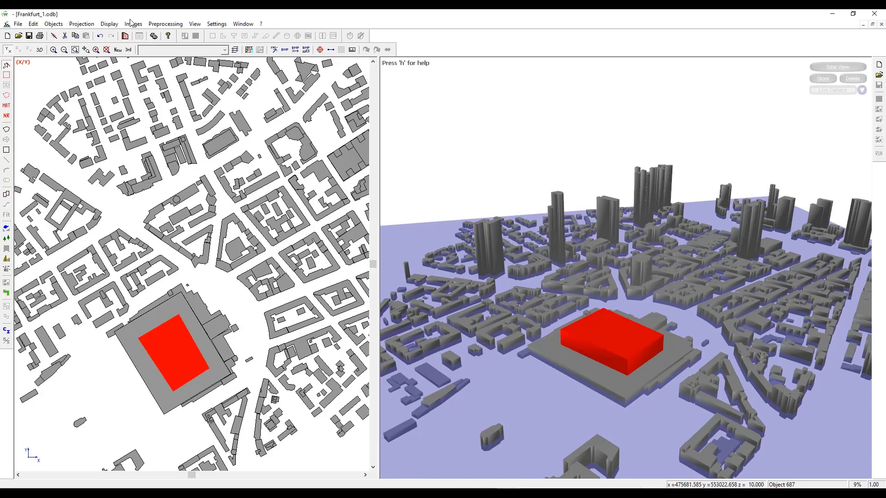
pyautogui.click(50, 27)
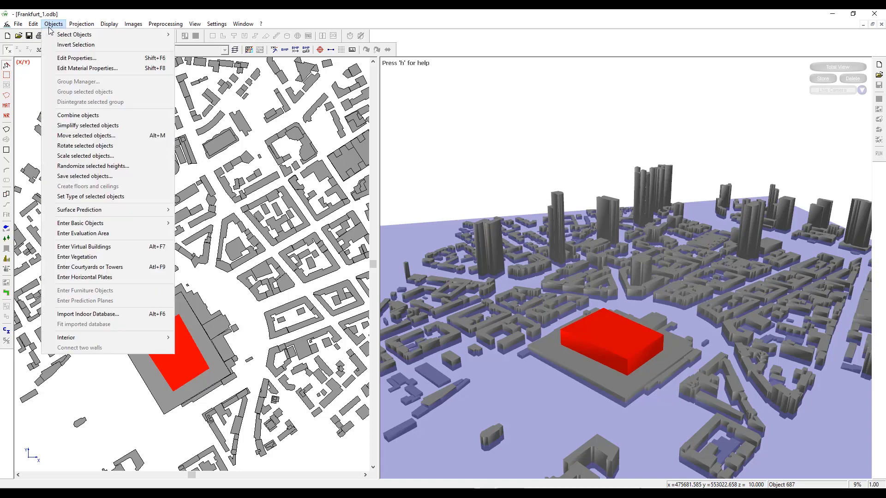
pyautogui.click(110, 257)
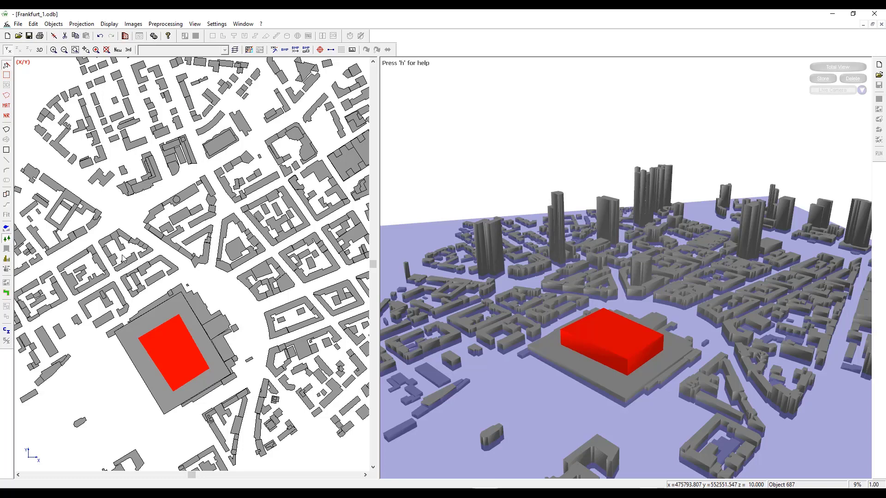
pyautogui.click(7, 131)
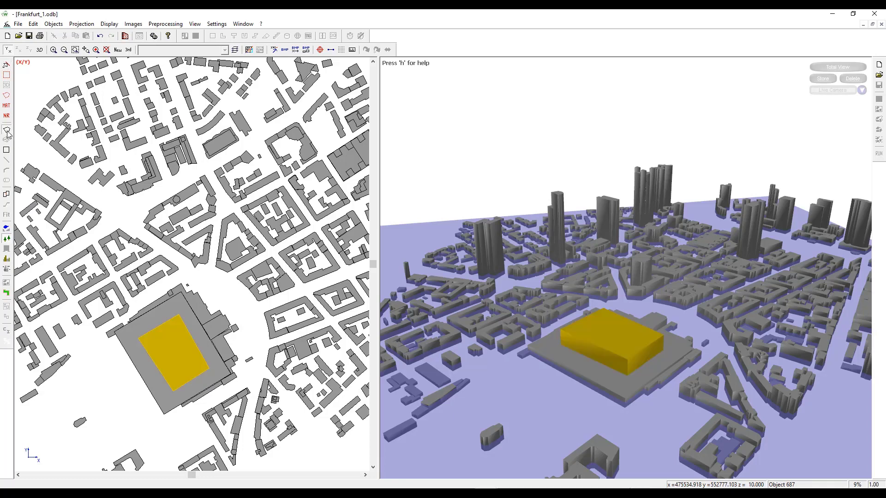
pyautogui.click(36, 403)
pyautogui.click(103, 355)
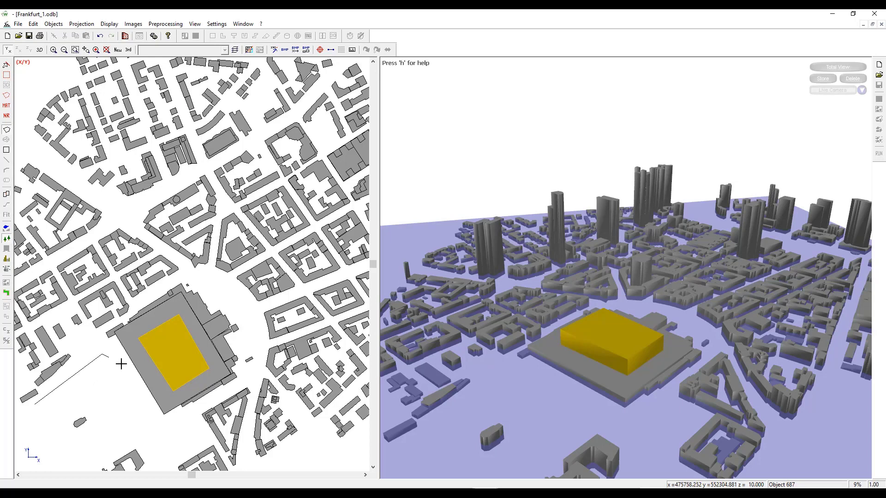
pyautogui.click(152, 424)
pyautogui.click(83, 469)
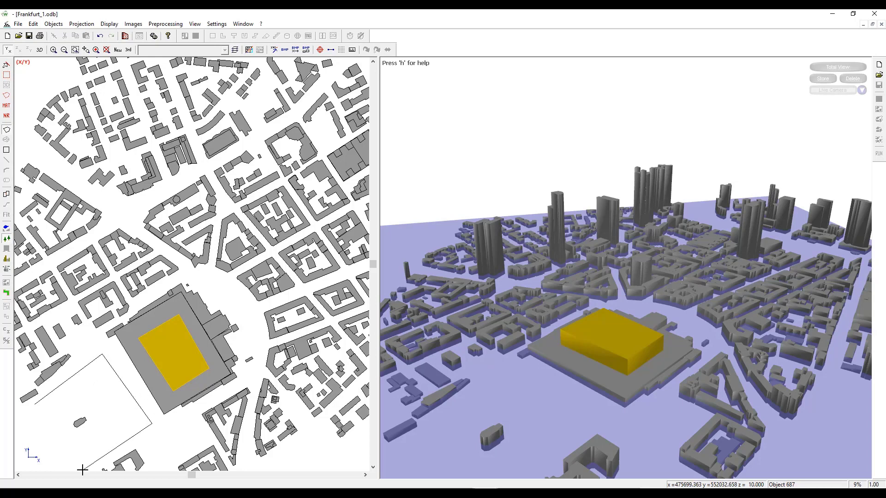
pyautogui.click(65, 447)
pyautogui.click(93, 396)
pyautogui.click(44, 425)
pyautogui.click(35, 404)
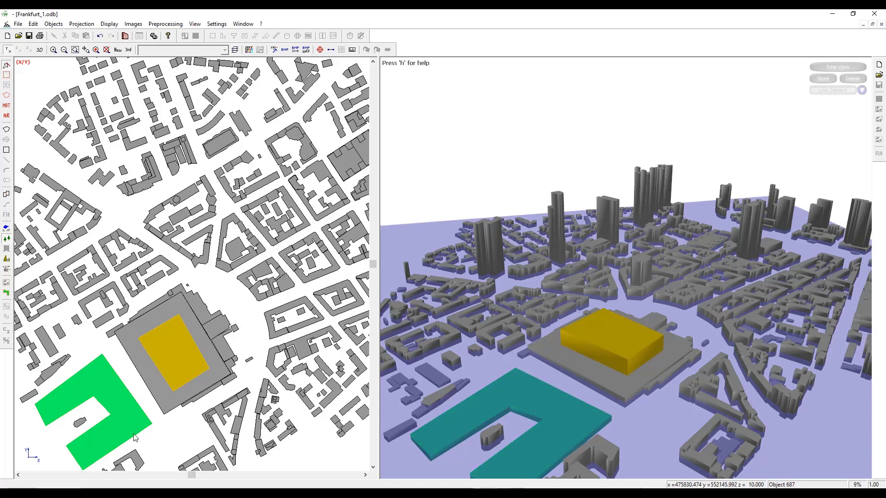
# Inspect the object properties of the vegetation polygon, including its material, and leave them without changes
pyautogui.click(87, 367)
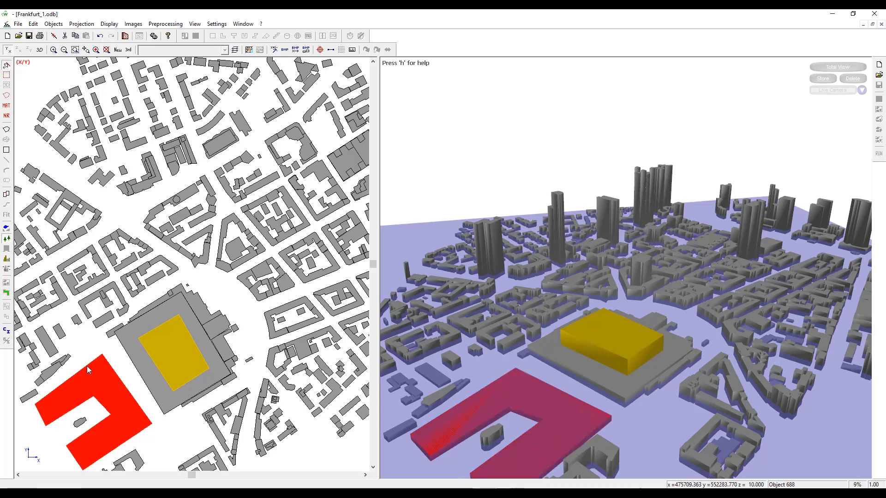
pyautogui.rightClick(95, 368)
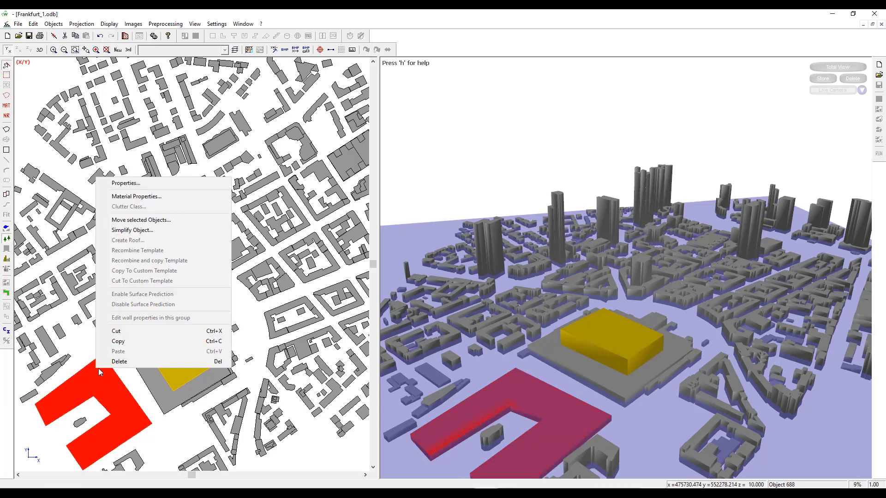
pyautogui.click(123, 185)
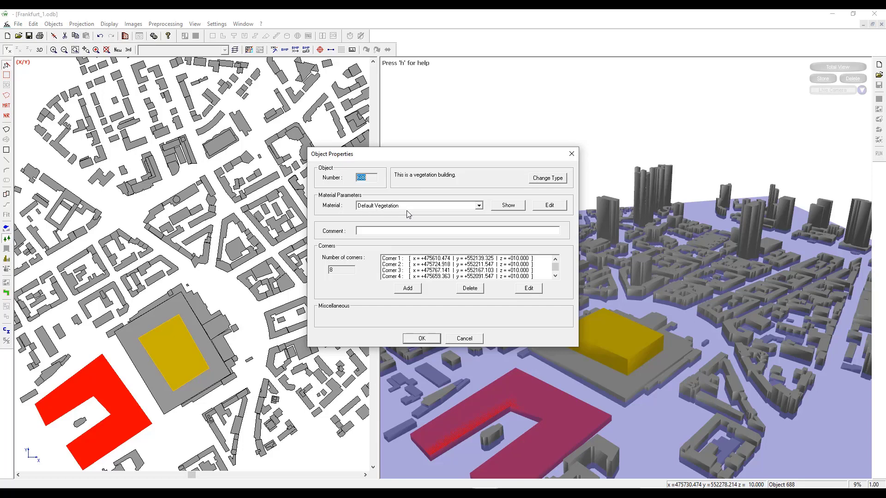
pyautogui.click(464, 339)
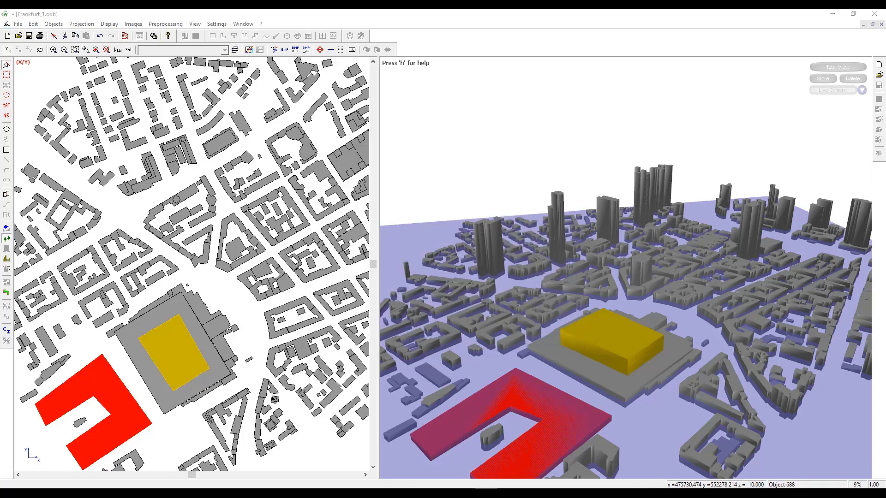
# Save the edited urban database to file
pyautogui.scroll(-5, 642, 202)
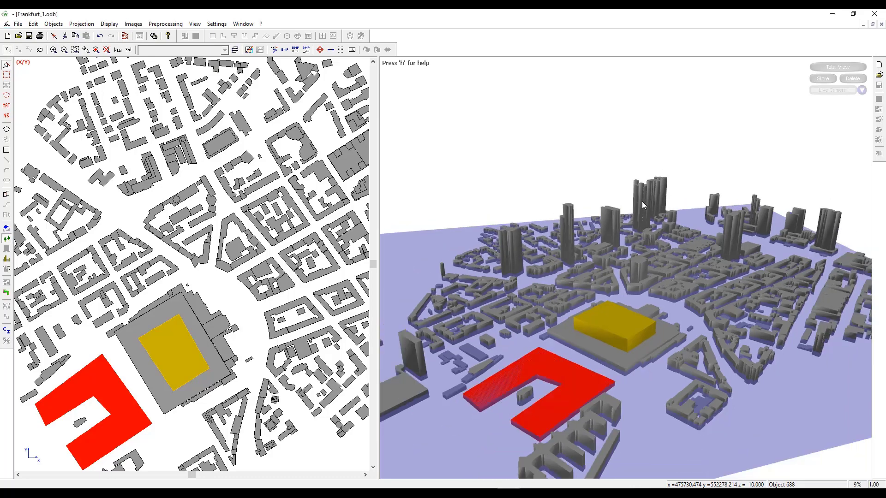
pyautogui.scroll(-3, 277, 334)
pyautogui.scroll(-2, 259, 270)
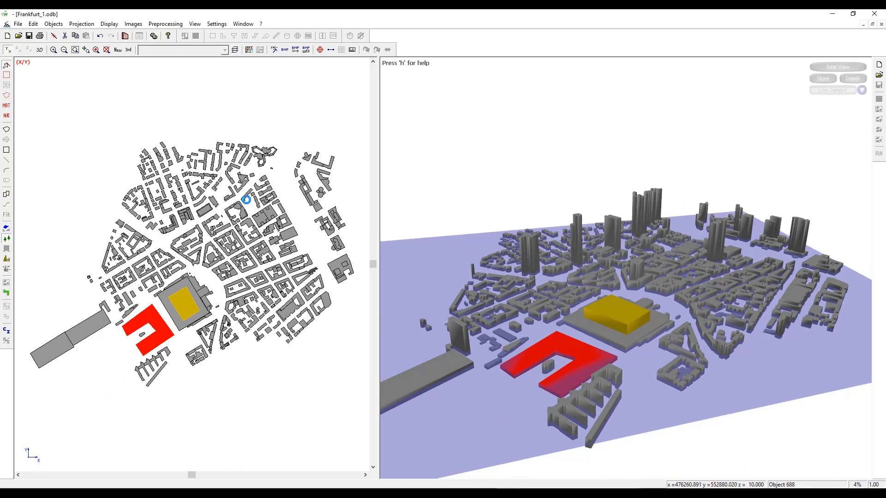
pyautogui.scroll(1, 259, 270)
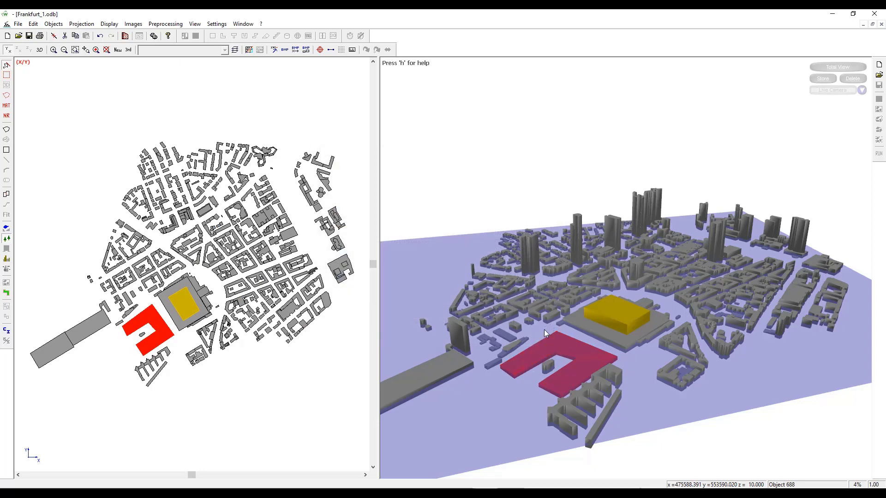
pyautogui.click(18, 25)
pyautogui.click(33, 92)
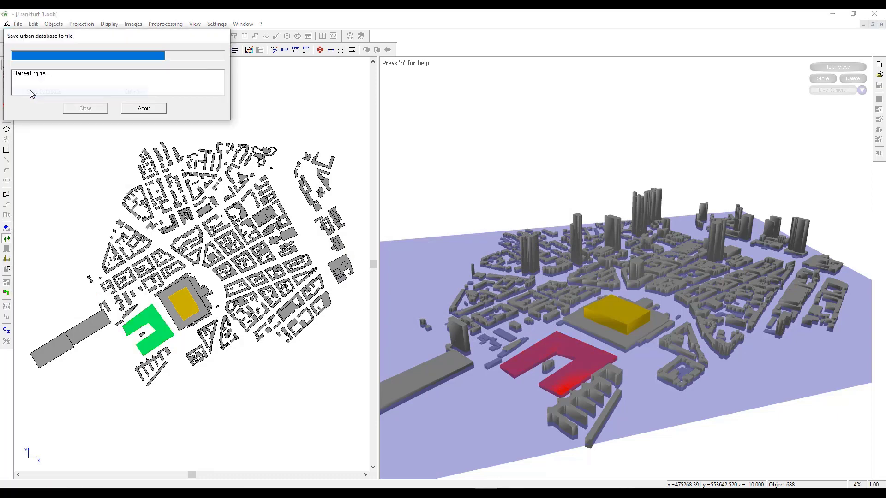